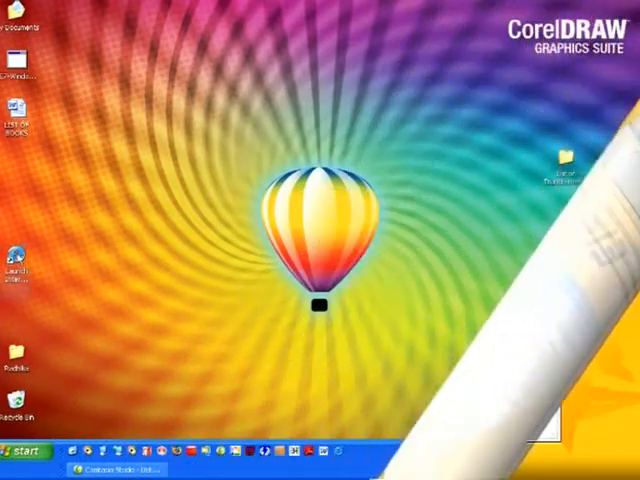
- Launch Internet Explorer from the desktop shortcut, opening at about:blank
{"action": "double_click", "coordinate": [16, 258]}
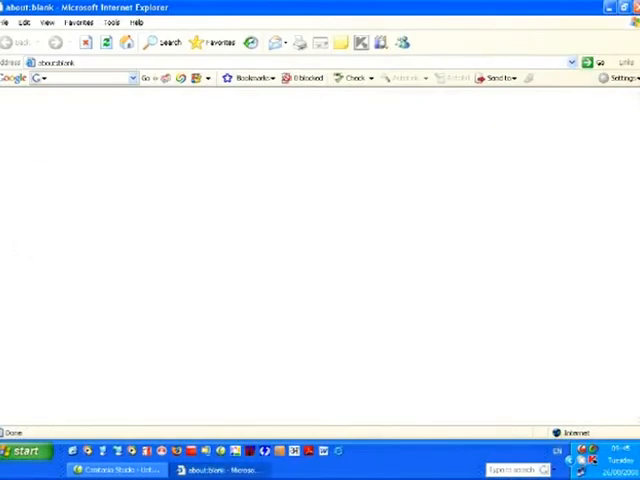
{"action": "left_click", "coordinate": [572, 62]}
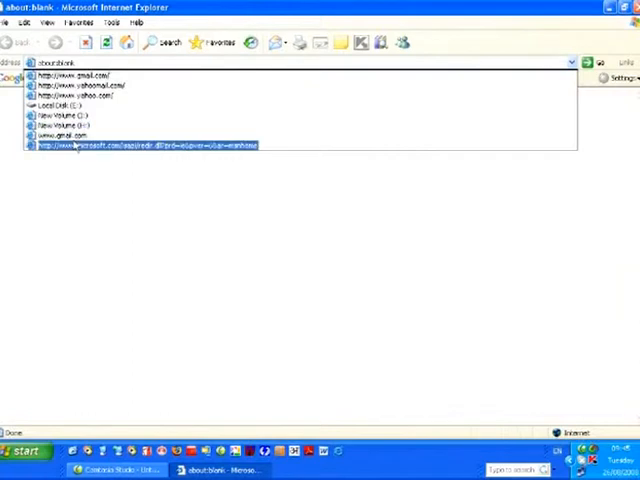
{"action": "left_click", "coordinate": [80, 75]}
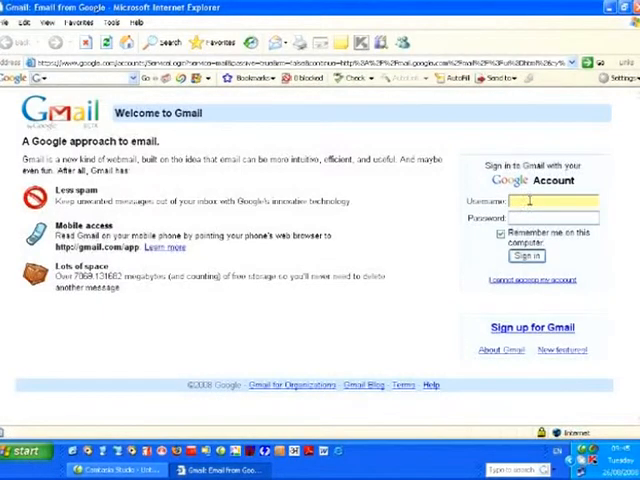
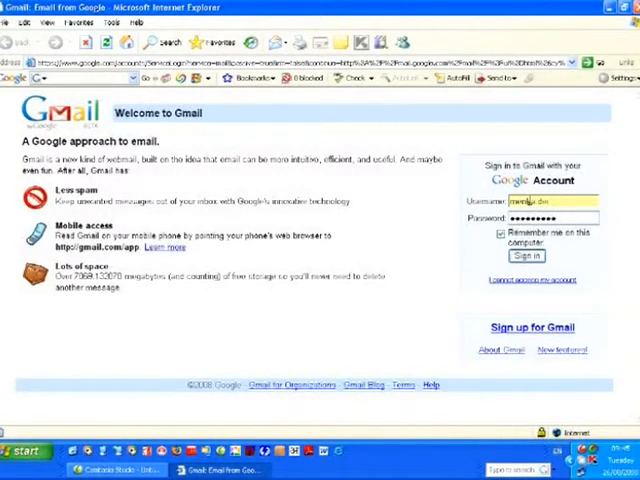
- Submit the entered Gmail username and password to sign in
{"action": "key", "text": "Return"}
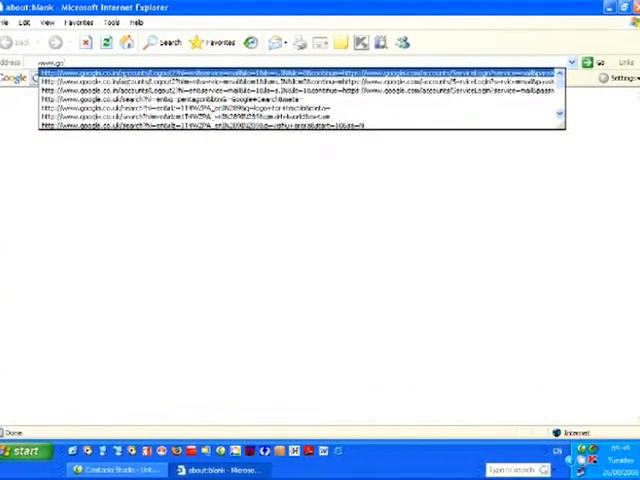
- Load Google from the address autocomplete and select the 'pentagon' search term for replacement
{"action": "left_click", "coordinate": [100, 101]}
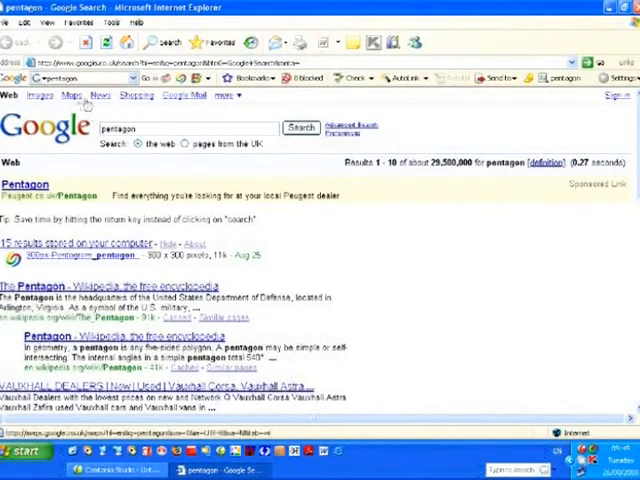
{"action": "double_click", "coordinate": [120, 128]}
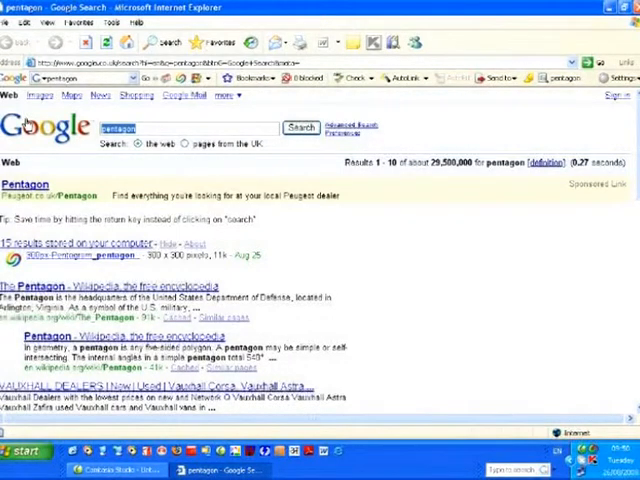
{"action": "type", "text": "E mai"}
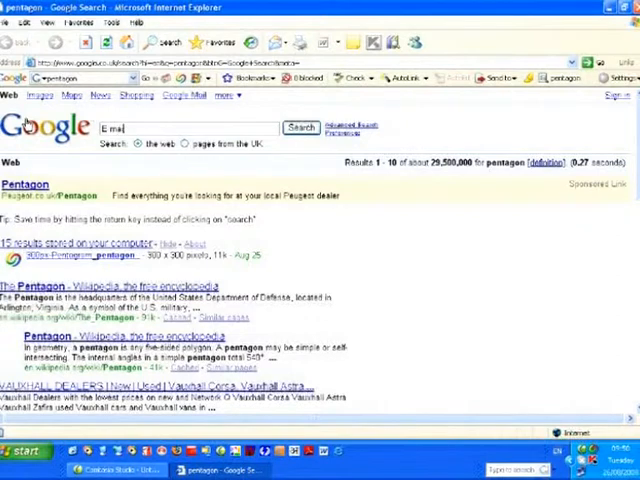
{"action": "type", "text": "l"}
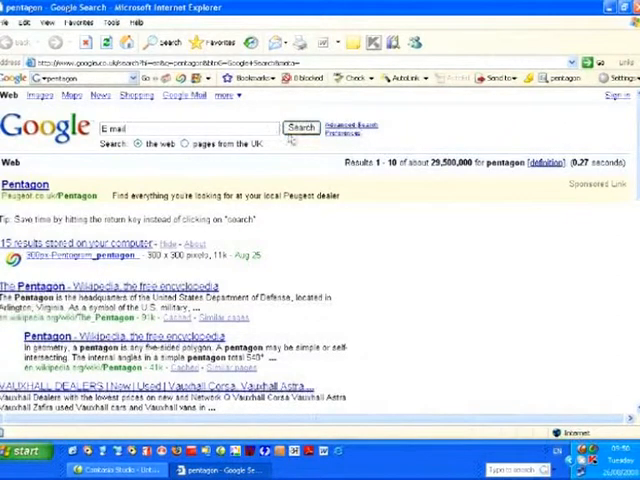
- Run the 'E mail' search and open the Floral Design Institute result
{"action": "left_click", "coordinate": [300, 128]}
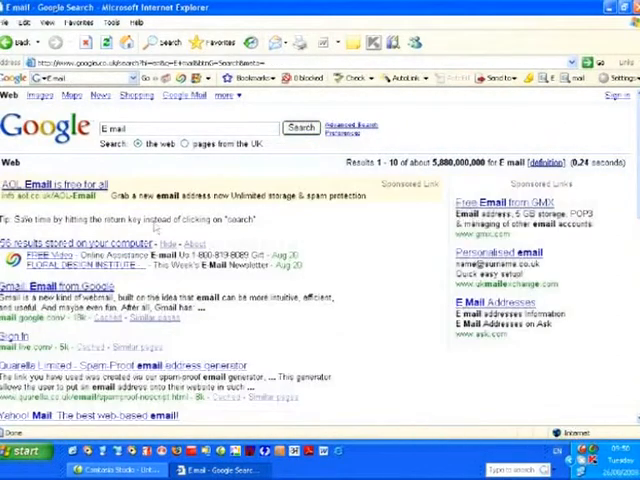
{"action": "scroll", "coordinate": [78, 258], "scroll_direction": "down", "scroll_amount": 3}
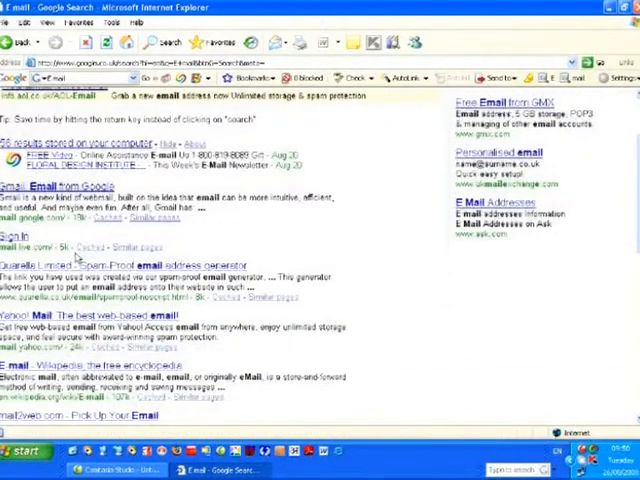
{"action": "scroll", "coordinate": [78, 258], "scroll_direction": "down", "scroll_amount": 3}
{"action": "scroll", "coordinate": [78, 258], "scroll_direction": "down", "scroll_amount": 3}
{"action": "scroll", "coordinate": [78, 258], "scroll_direction": "down", "scroll_amount": 3}
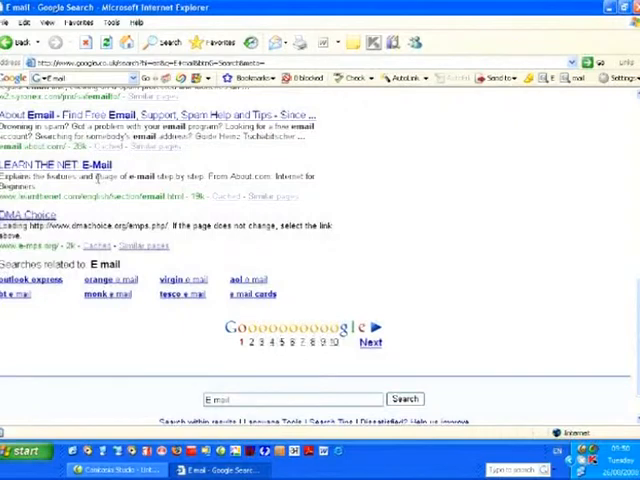
{"action": "scroll", "coordinate": [95, 175], "scroll_direction": "up", "scroll_amount": 3}
{"action": "scroll", "coordinate": [95, 175], "scroll_direction": "up", "scroll_amount": 3}
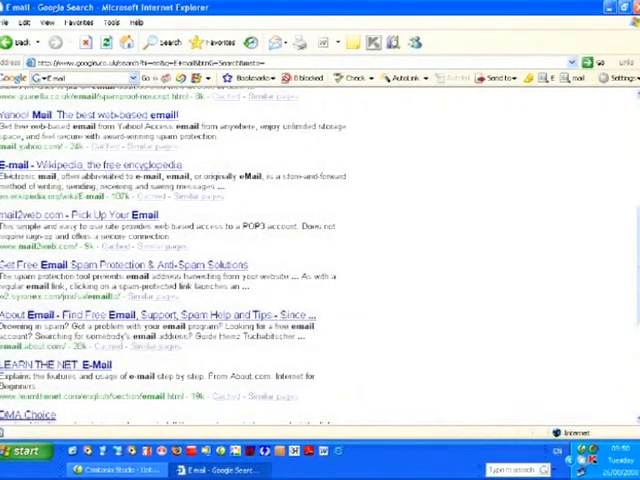
{"action": "scroll", "coordinate": [95, 175], "scroll_direction": "up", "scroll_amount": 2}
{"action": "scroll", "coordinate": [95, 175], "scroll_direction": "up", "scroll_amount": 3}
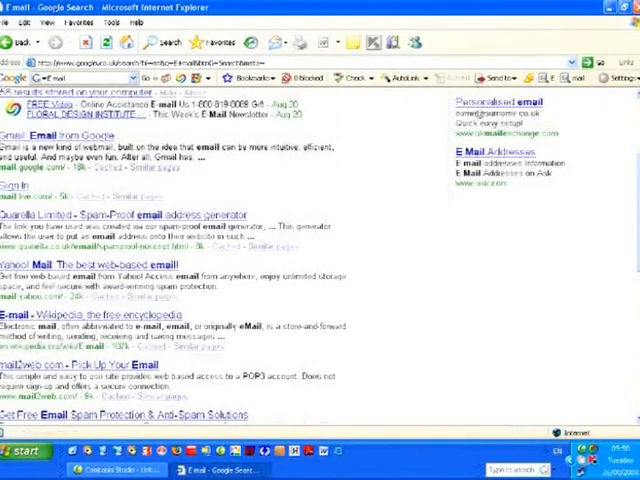
{"action": "scroll", "coordinate": [45, 100], "scroll_direction": "up", "scroll_amount": 3}
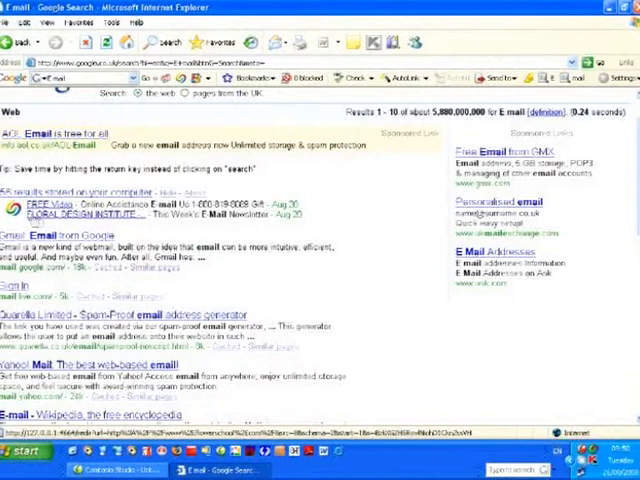
{"action": "left_click", "coordinate": [80, 214]}
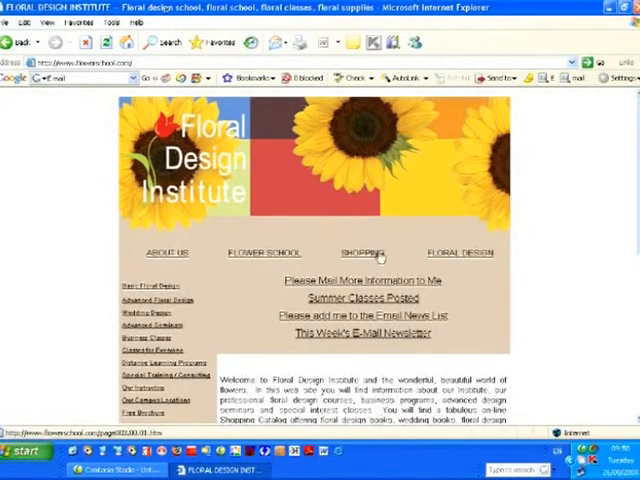
- Visit the About Us page, then move to the Flower School page
{"action": "left_click", "coordinate": [170, 256]}
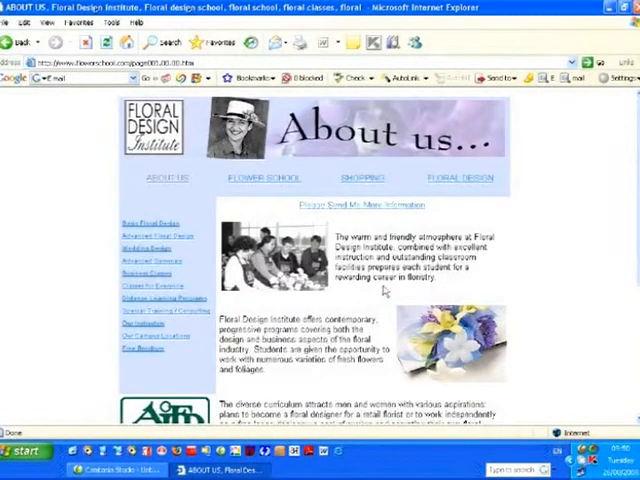
{"action": "scroll", "coordinate": [383, 291], "scroll_direction": "down", "scroll_amount": 5}
{"action": "scroll", "coordinate": [400, 300], "scroll_direction": "down", "scroll_amount": 5}
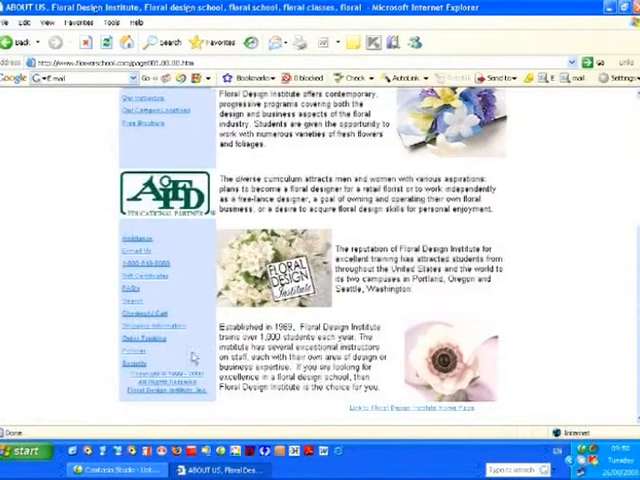
{"action": "scroll", "coordinate": [195, 378], "scroll_direction": "up", "scroll_amount": 5}
{"action": "scroll", "coordinate": [195, 378], "scroll_direction": "up", "scroll_amount": 5}
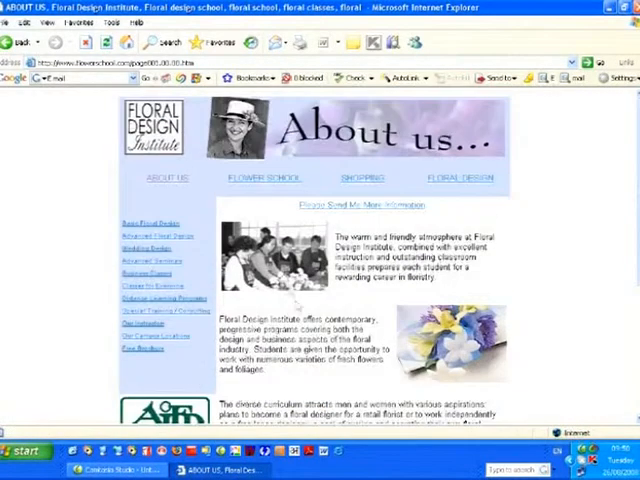
{"action": "left_click", "coordinate": [266, 182]}
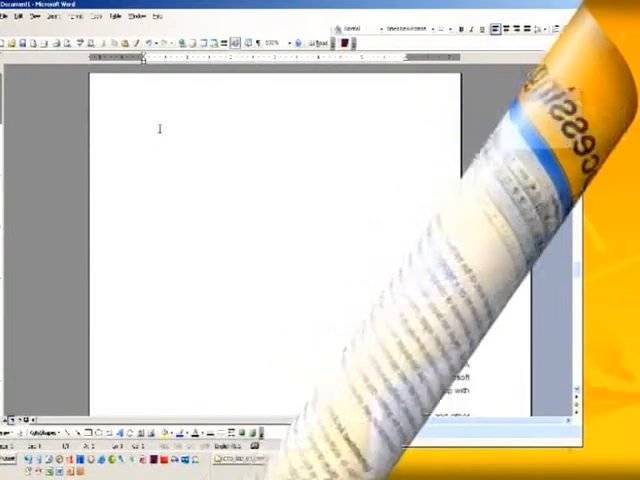
{"action": "type", "text": "Word"}
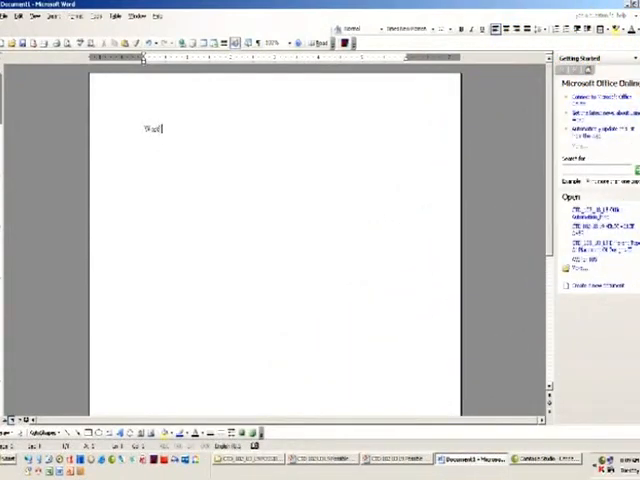
{"action": "type", "text": " 20"}
{"action": "type", "text": "0"}
{"action": "type", "text": "0"}
{"action": "type", "text": "s"}
{"action": "type", "text": "I"}
{"action": "type", "text": "s"}
{"action": "type", "text": "wo"}
{"action": "type", "text": "rd"}
{"action": "type", "text": "processor"}
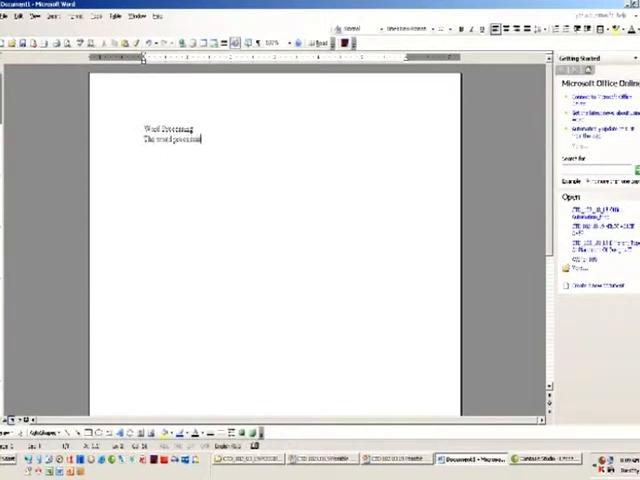
{"action": "type", "text": "s"}
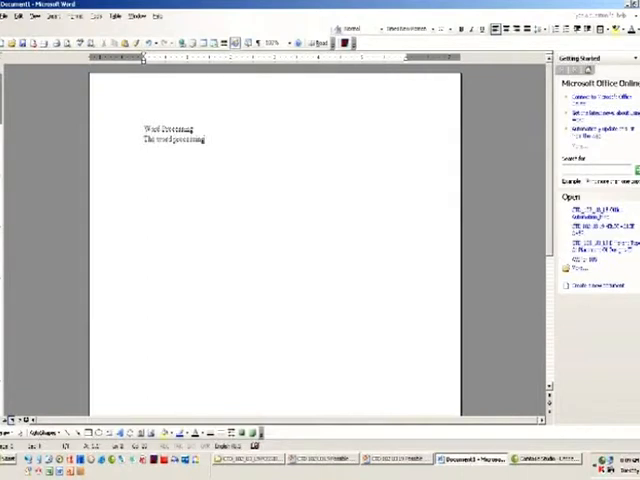
- Fix typos in the sentence, correcting misspellings to 'display' and 'attached' via spelling suggestions
{"action": "key", "text": "BackSpace"}
{"action": "key", "text": "BackSpace"}
{"action": "type", "text": "a"}
{"action": "type", "text": "us"}
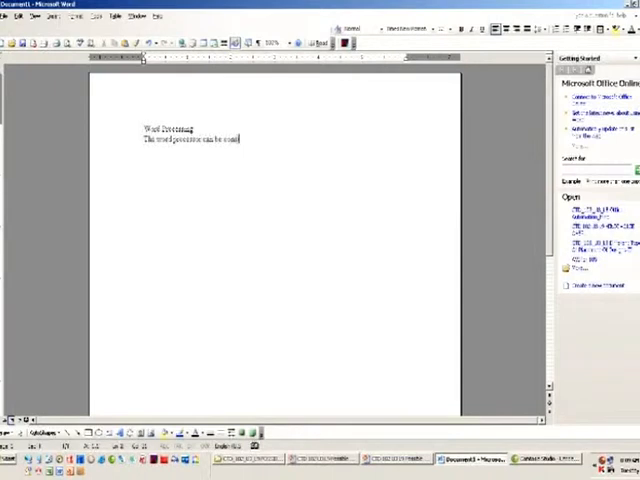
{"action": "type", "text": "idered to be a typewriter with an at"}
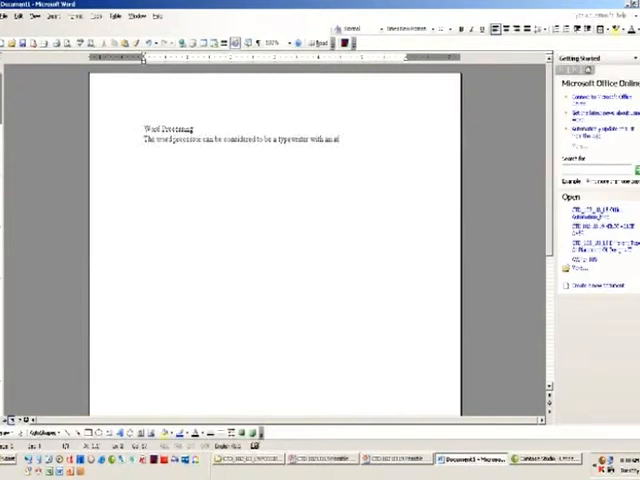
{"action": "type", "text": "ached"}
{"action": "type", "text": "dig"}
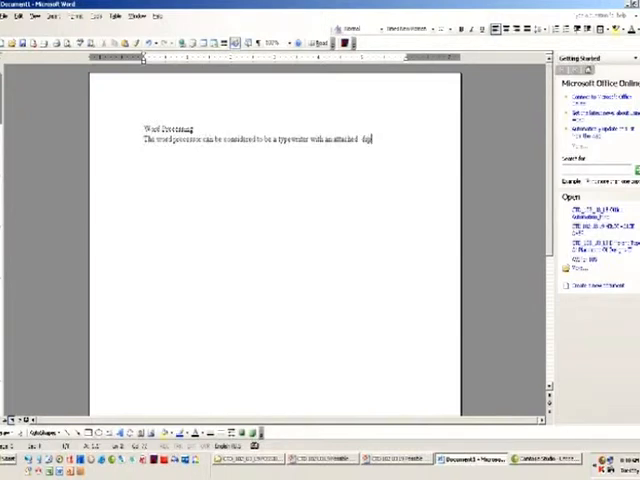
{"action": "type", "text": "play"}
{"action": "type", "text": "."}
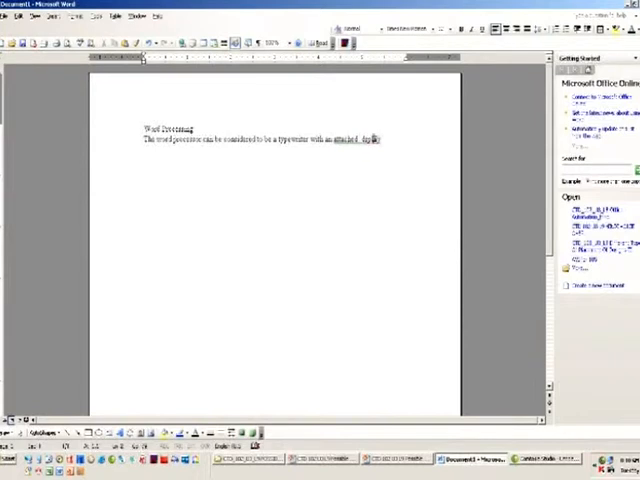
{"action": "right_click", "coordinate": [376, 139]}
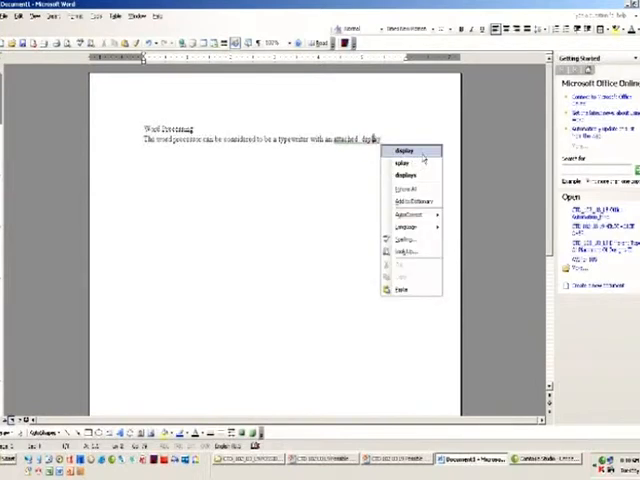
{"action": "left_click", "coordinate": [422, 152]}
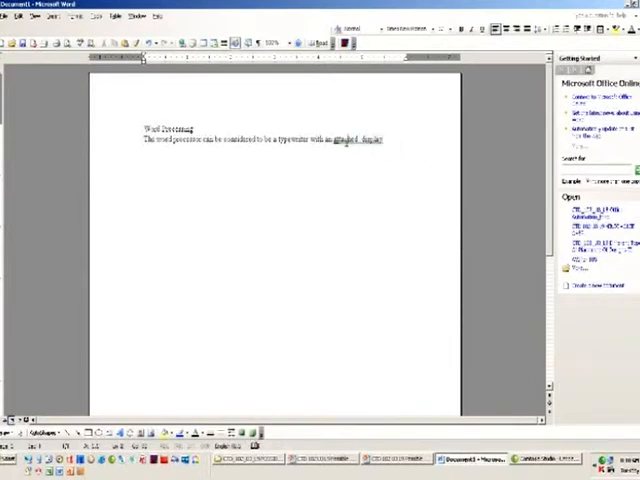
{"action": "right_click", "coordinate": [345, 142]}
{"action": "left_click", "coordinate": [368, 151]}
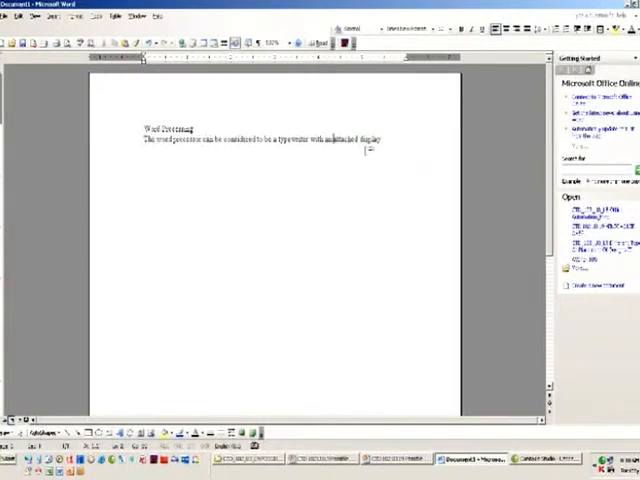
{"action": "left_click", "coordinate": [386, 139]}
{"action": "type", "text": "scre"}
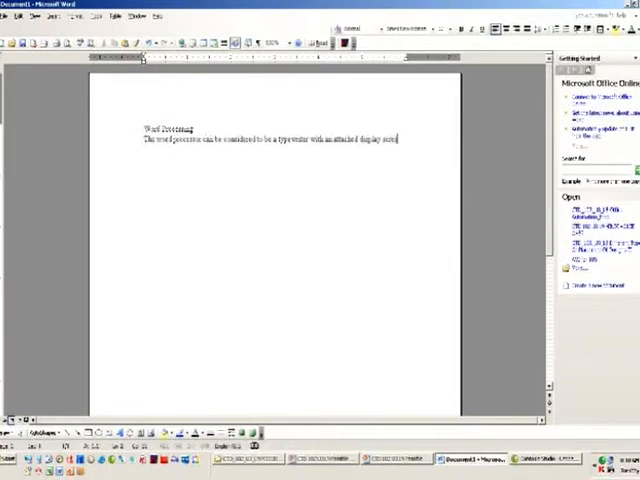
{"action": "type", "text": "en"}
{"action": "type", "text": "."}
- Enlarge the font size of both the heading and the sentence
{"action": "left_click_drag", "start_coordinate": [410, 139], "coordinate": [125, 105]}
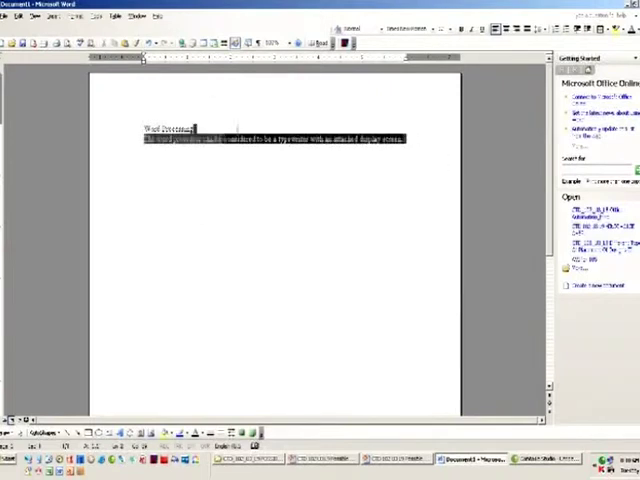
{"action": "left_click", "coordinate": [445, 29]}
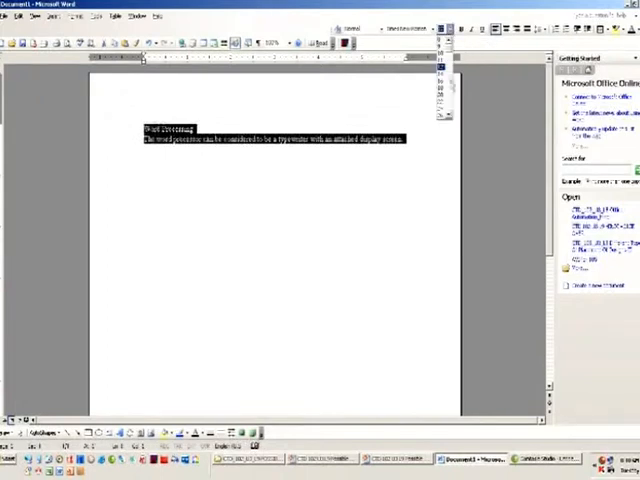
{"action": "left_click", "coordinate": [445, 90]}
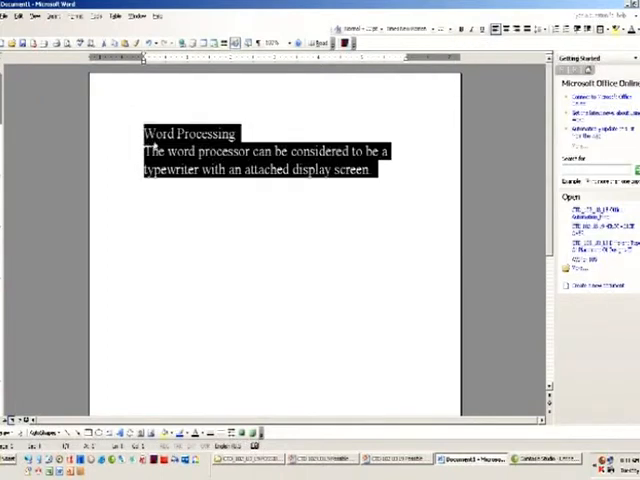
{"action": "left_click", "coordinate": [155, 147]}
- Make the 'Word Processing' heading bold, italic, underlined and centred, with a blank line below
{"action": "left_click_drag", "start_coordinate": [144, 133], "coordinate": [238, 133]}
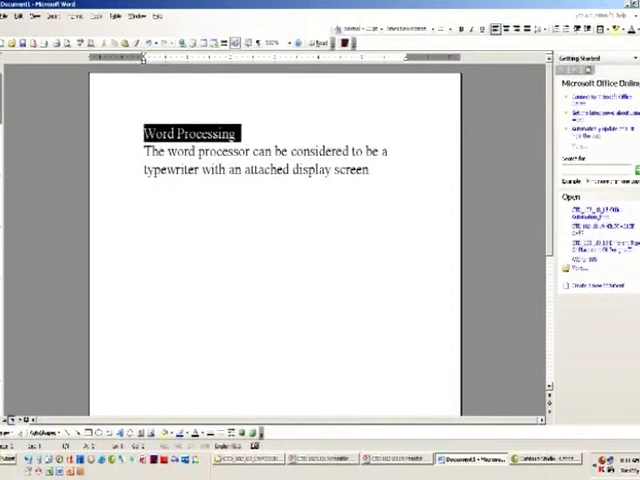
{"action": "left_click", "coordinate": [461, 29]}
{"action": "left_click", "coordinate": [482, 29]}
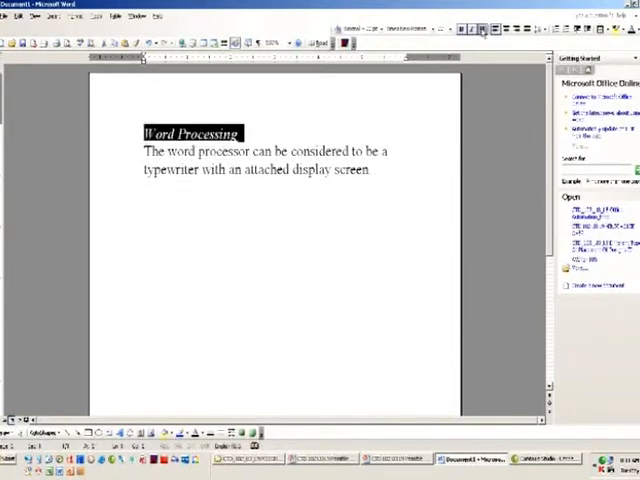
{"action": "left_click", "coordinate": [512, 29]}
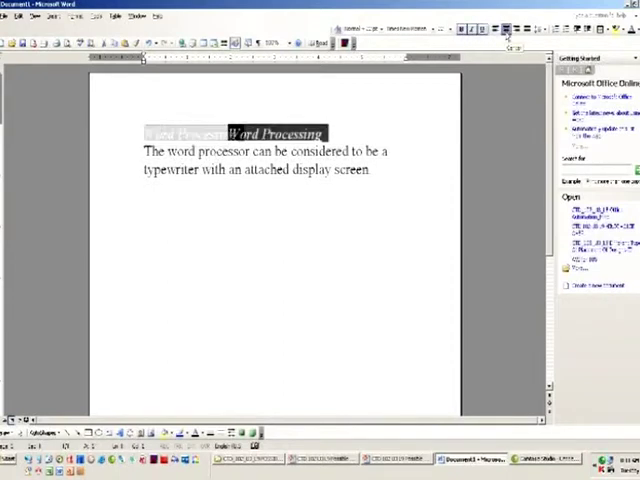
{"action": "left_click", "coordinate": [368, 172]}
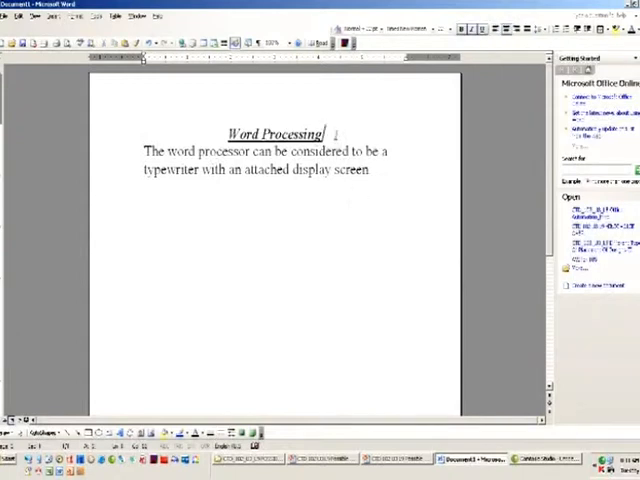
{"action": "key", "text": "Return"}
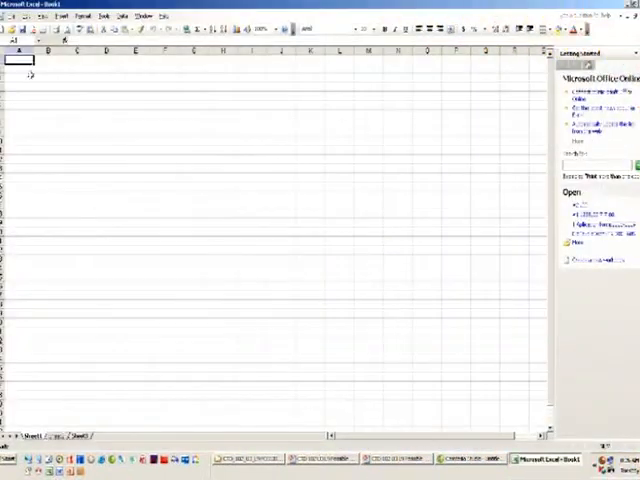
- Enter the sheet title, subject names and their marks down the column
{"action": "left_click", "coordinate": [20, 78]}
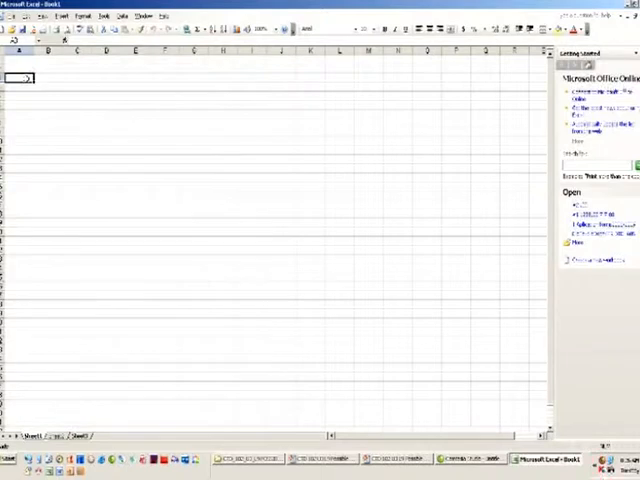
{"action": "type", "text": "=a1"}
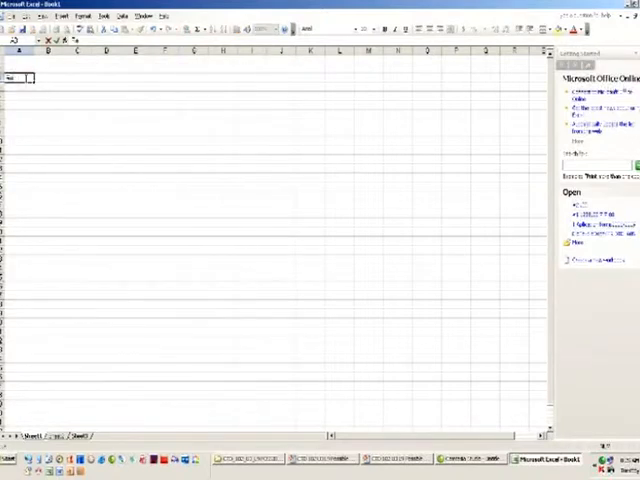
{"action": "type", "text": "+"}
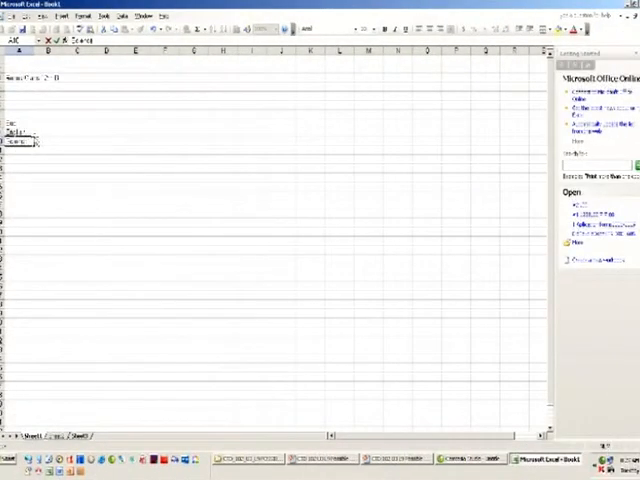
{"action": "key", "text": "Return"}
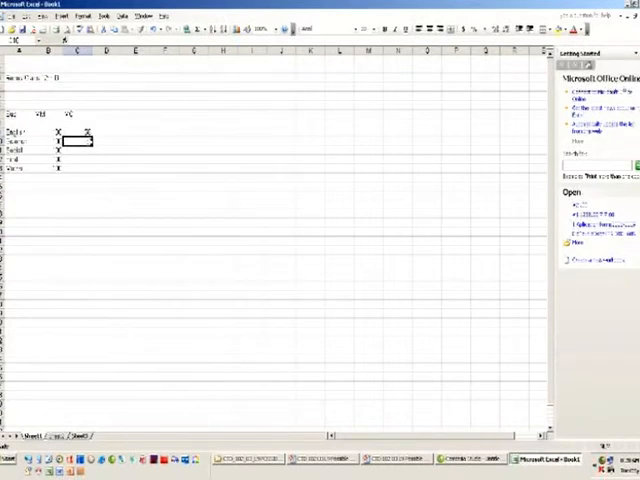
{"action": "type", "text": "x"}
{"action": "key", "text": "Return"}
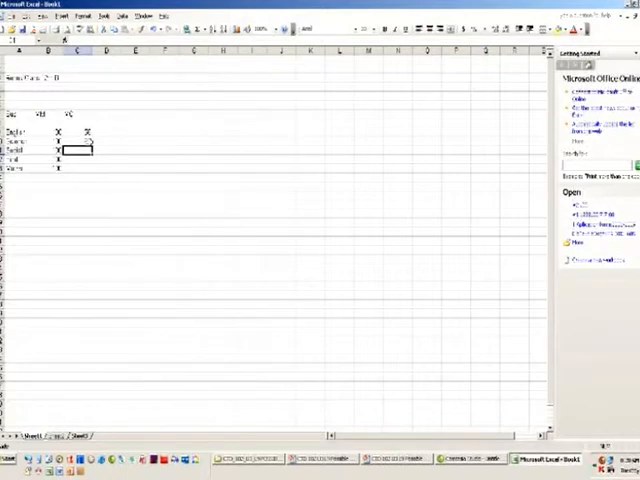
{"action": "type", "text": "x"}
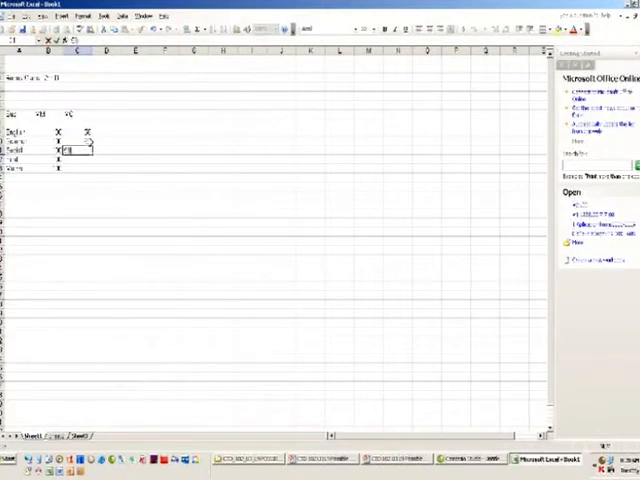
{"action": "key", "text": "Return"}
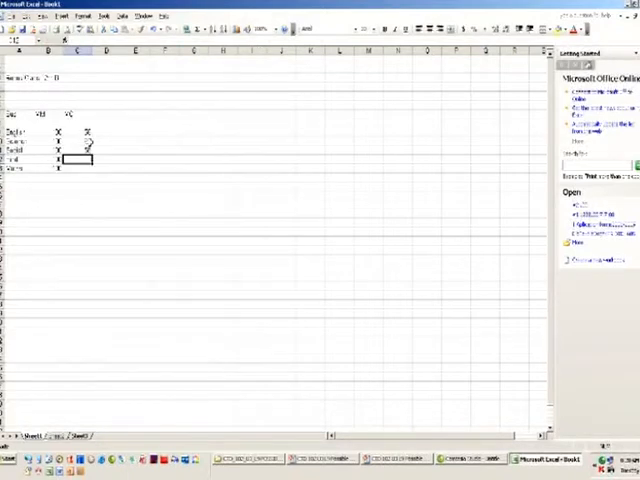
{"action": "type", "text": "x"}
{"action": "key", "text": "Return"}
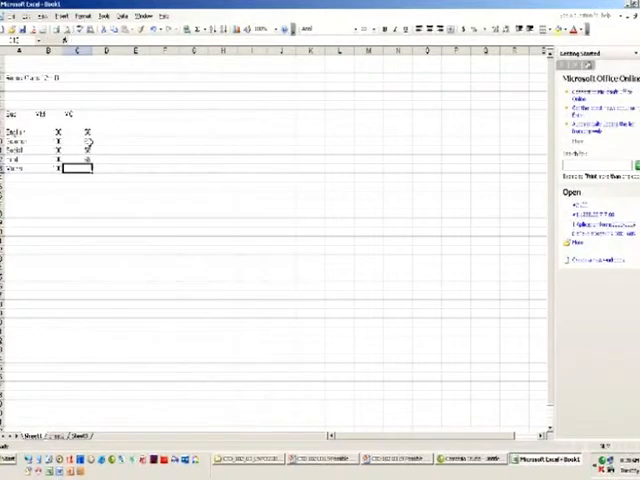
{"action": "type", "text": "x"}
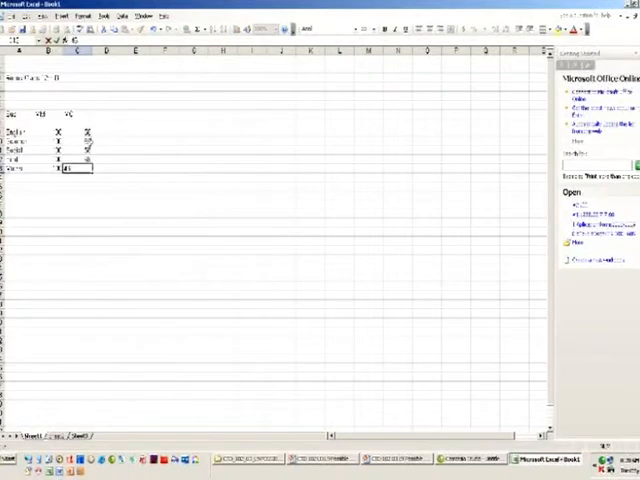
{"action": "key", "text": "Return"}
{"action": "type", "text": "Cereals"}
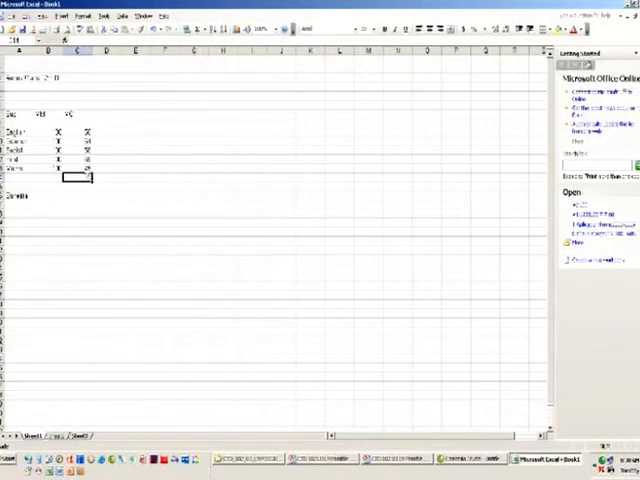
- Add an AutoSum total of the marks beneath the column and check it
{"action": "left_click", "coordinate": [205, 29]}
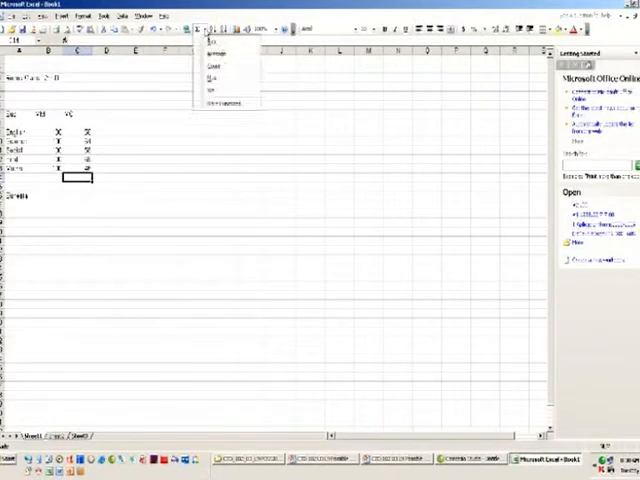
{"action": "left_click", "coordinate": [212, 42]}
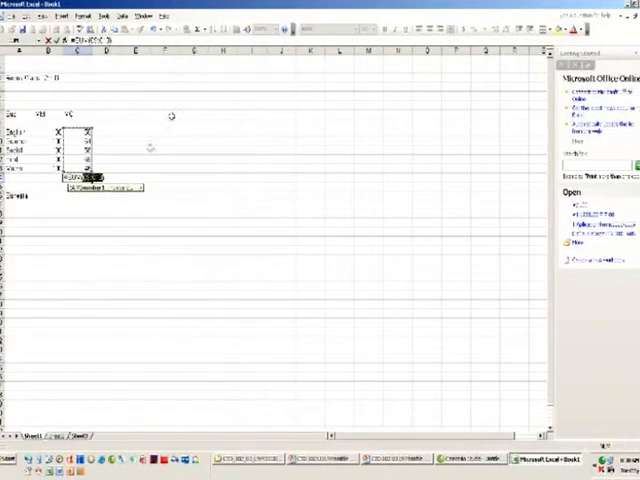
{"action": "key", "text": "Return"}
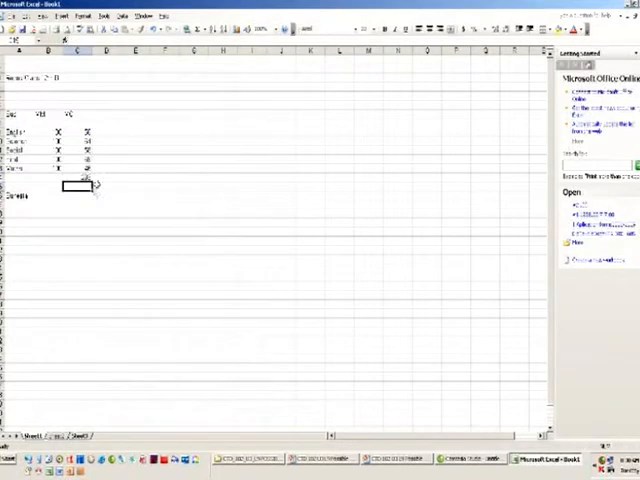
{"action": "left_click", "coordinate": [80, 177]}
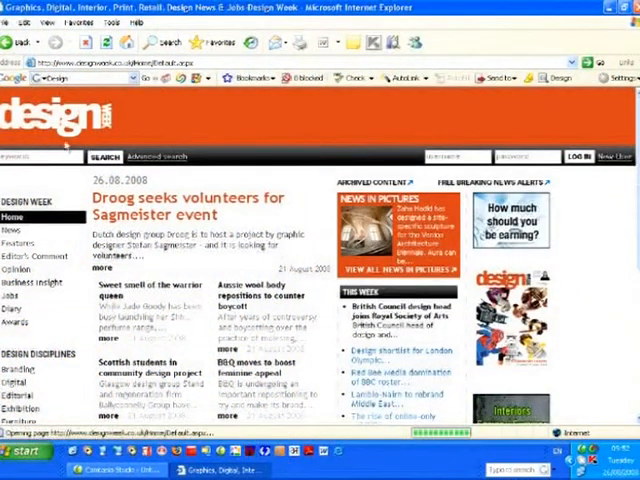
{"action": "scroll", "coordinate": [300, 250], "scroll_direction": "down", "scroll_amount": 3}
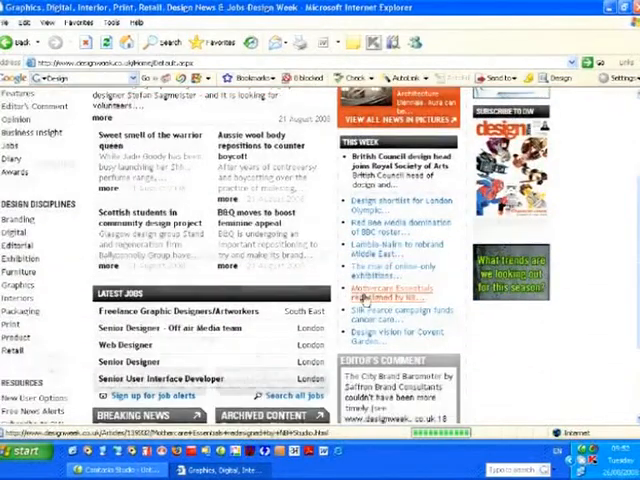
{"action": "scroll", "coordinate": [365, 298], "scroll_direction": "down", "scroll_amount": 2}
{"action": "scroll", "coordinate": [365, 298], "scroll_direction": "up", "scroll_amount": 6}
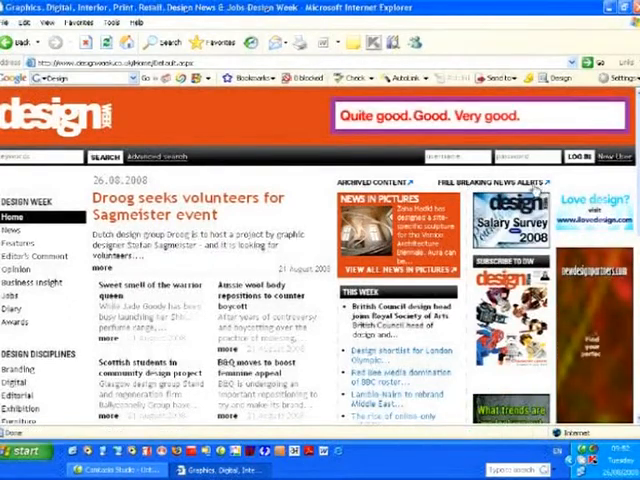
- View the Design Week subscriber login page, then go back to the Google results for design
{"action": "left_click", "coordinate": [500, 183]}
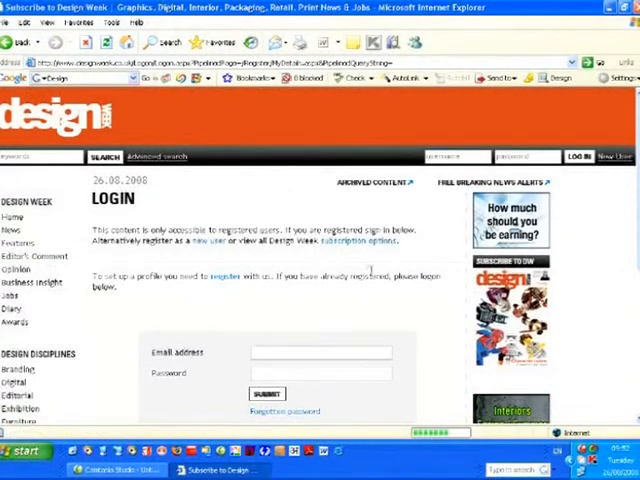
{"action": "scroll", "coordinate": [456, 290], "scroll_direction": "down", "scroll_amount": 3}
{"action": "scroll", "coordinate": [456, 290], "scroll_direction": "down", "scroll_amount": 5}
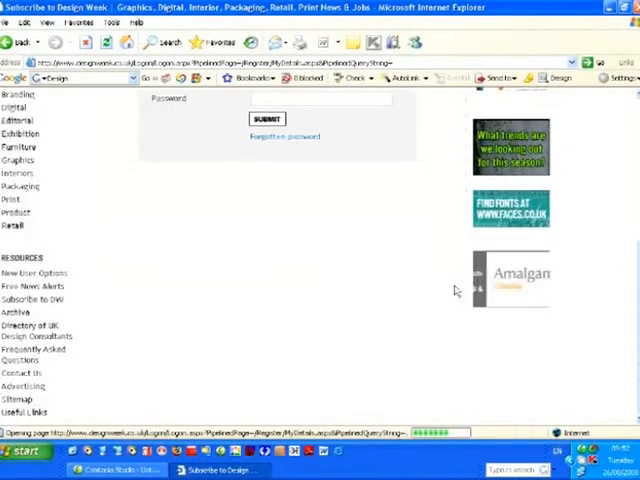
{"action": "scroll", "coordinate": [456, 290], "scroll_direction": "up", "scroll_amount": 5}
{"action": "scroll", "coordinate": [456, 290], "scroll_direction": "up", "scroll_amount": 5}
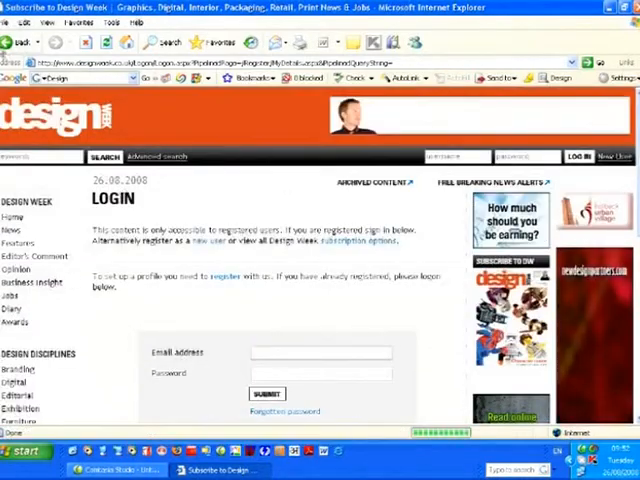
{"action": "left_click", "coordinate": [8, 43]}
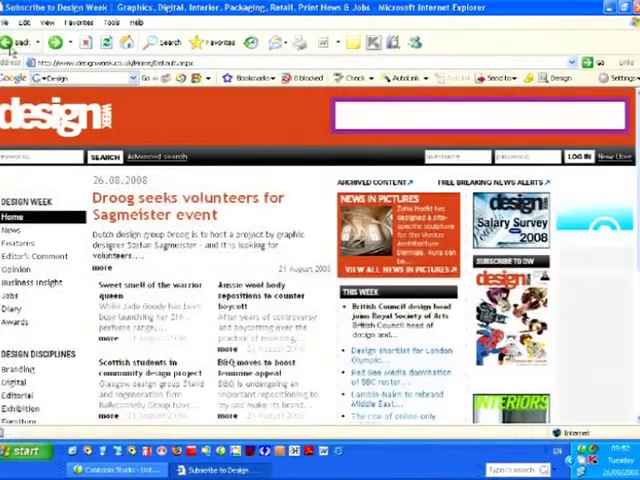
{"action": "left_click", "coordinate": [8, 43]}
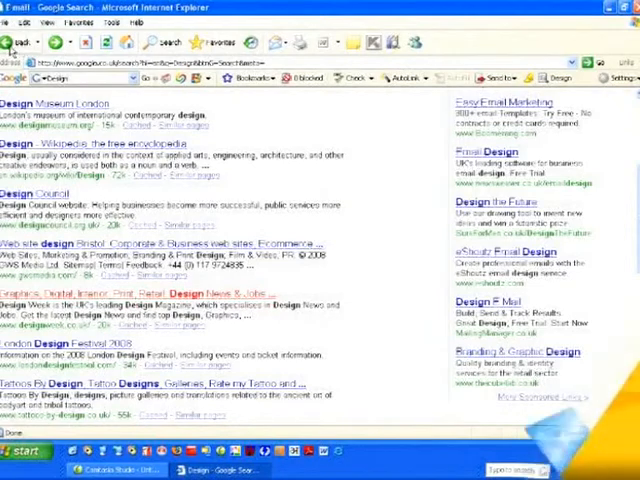